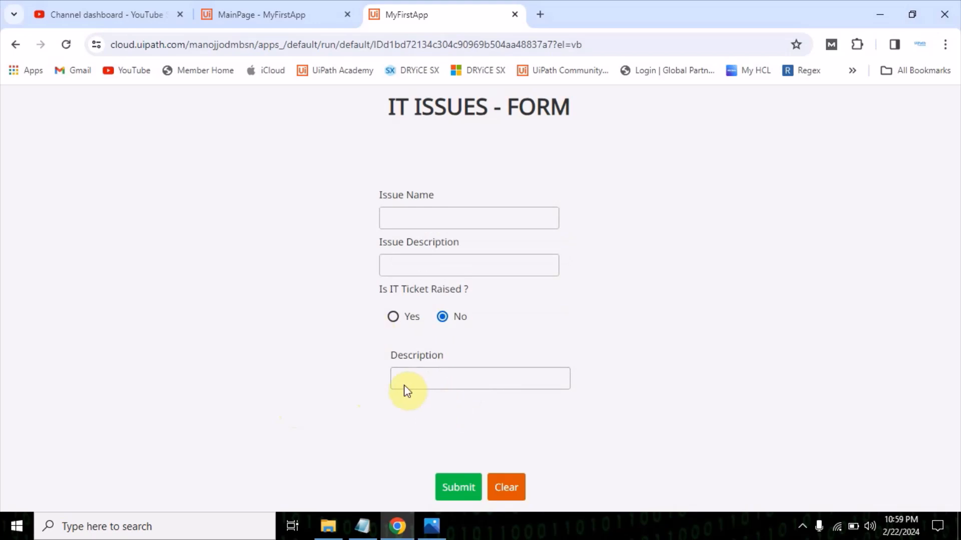
- Test the running form by answering Yes to "Is IT Ticket Raised ?" and check the ticket number and Status fields
{"action": "left_click", "coordinate": [394, 318]}
{"action": "left_click", "coordinate": [415, 360]}
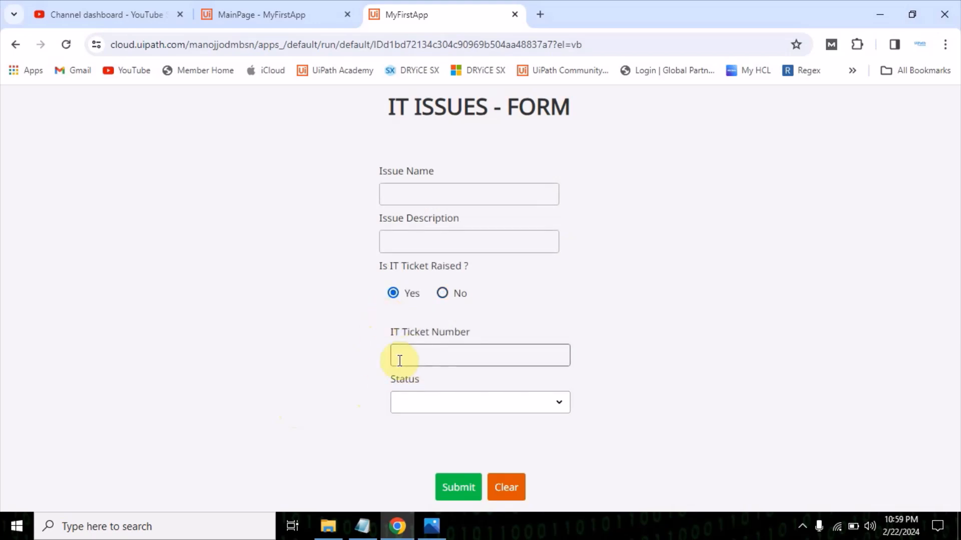
{"action": "left_click", "coordinate": [443, 403]}
{"action": "left_click", "coordinate": [366, 399]}
- Return to the MainPage editor in App Studio and collapse the page tree to reach the app variables
{"action": "key", "text": "ctrl+Page_Up"}
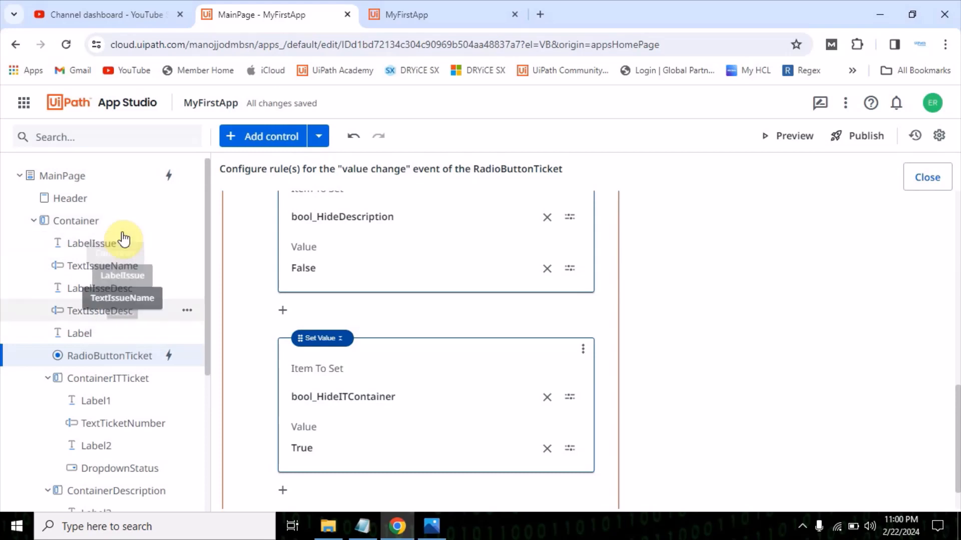
{"action": "scroll", "coordinate": [100, 270], "scroll_direction": "down", "scroll_amount": 2}
{"action": "scroll", "coordinate": [50, 281], "scroll_direction": "up", "scroll_amount": 2}
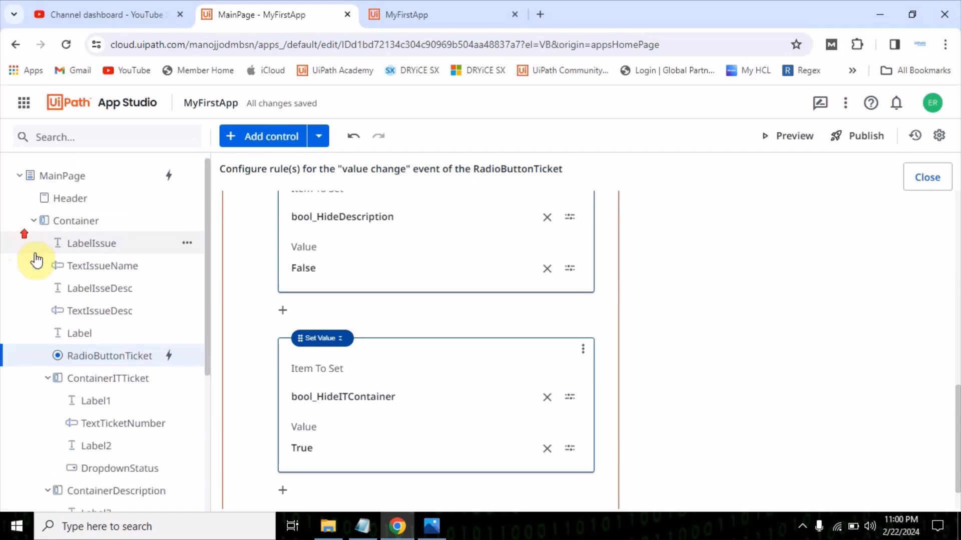
{"action": "left_click", "coordinate": [22, 178]}
{"action": "left_click", "coordinate": [18, 176]}
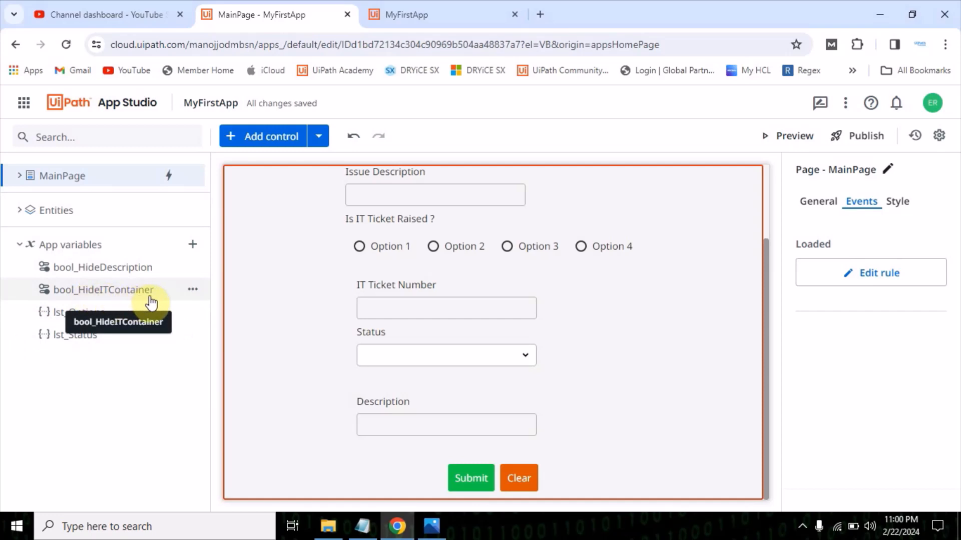
{"action": "left_click", "coordinate": [193, 244]}
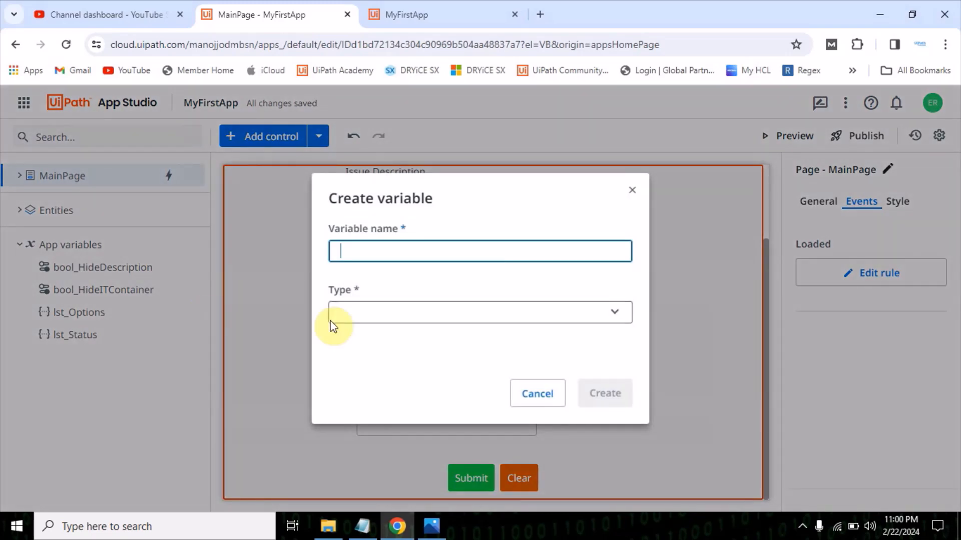
{"action": "left_click", "coordinate": [467, 312]}
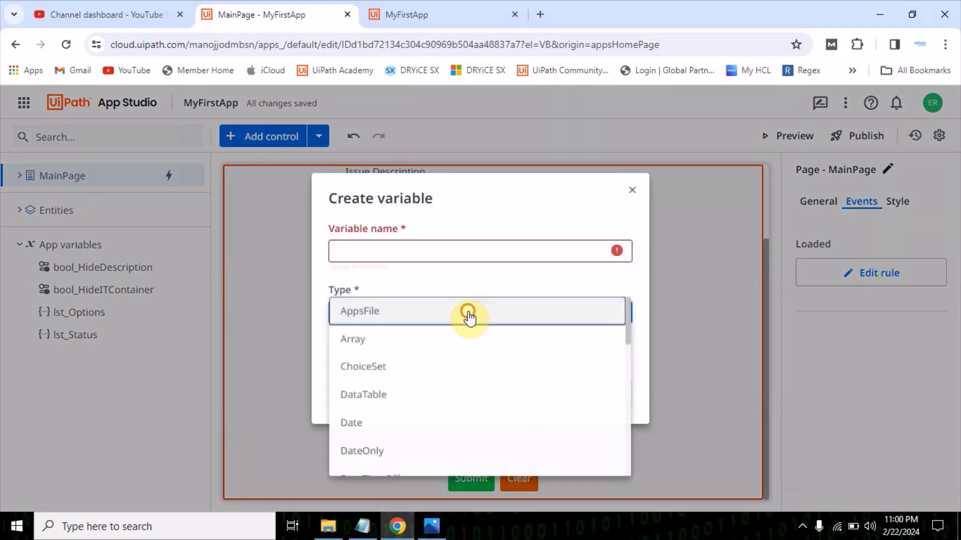
{"action": "scroll", "coordinate": [443, 374], "scroll_direction": "down", "scroll_amount": 1}
{"action": "scroll", "coordinate": [423, 408], "scroll_direction": "down", "scroll_amount": 6}
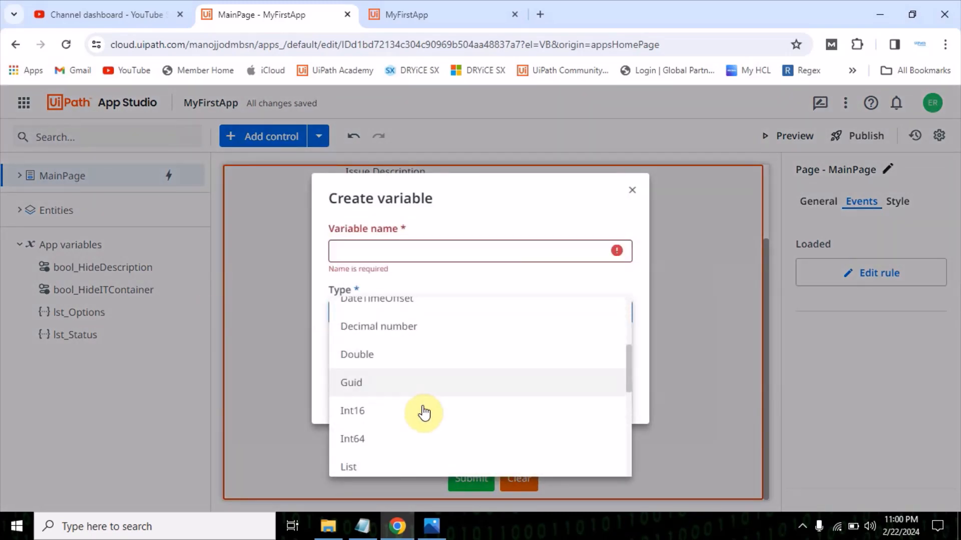
{"action": "scroll", "coordinate": [423, 410], "scroll_direction": "down", "scroll_amount": 1}
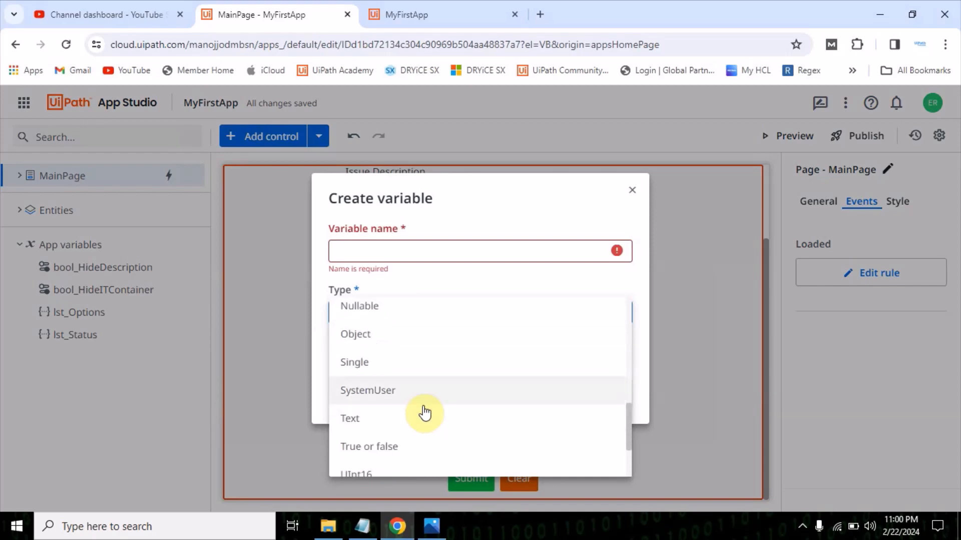
{"action": "left_click", "coordinate": [365, 446]}
{"action": "left_click", "coordinate": [536, 393]}
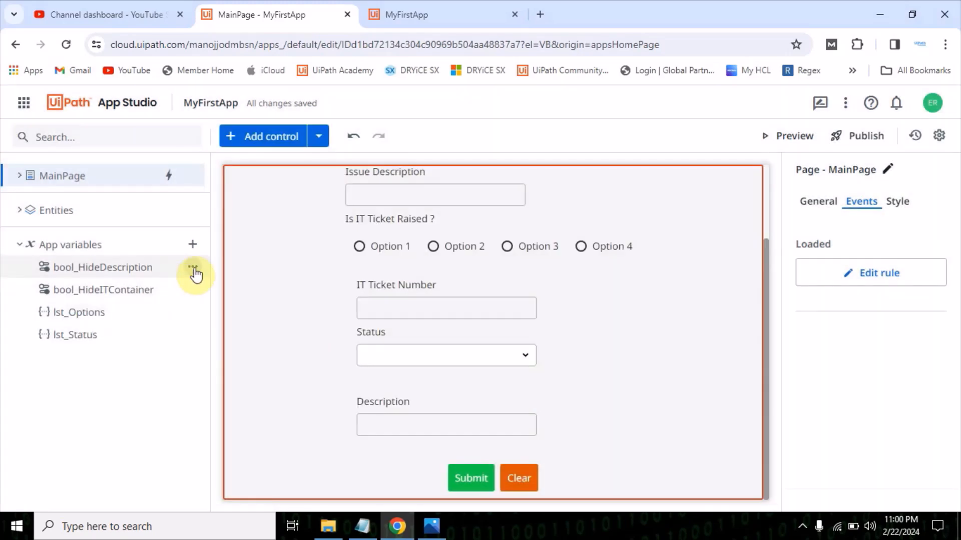
- Check the name and type of the bool_HideDescription variable, leaving its definition as is
{"action": "left_click", "coordinate": [194, 269]}
{"action": "left_click", "coordinate": [134, 315]}
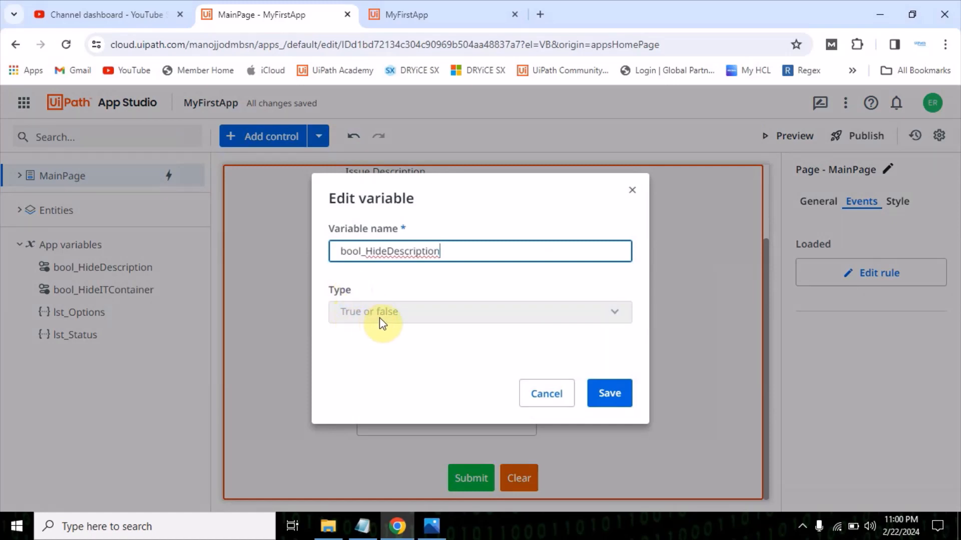
{"action": "left_click", "coordinate": [527, 394]}
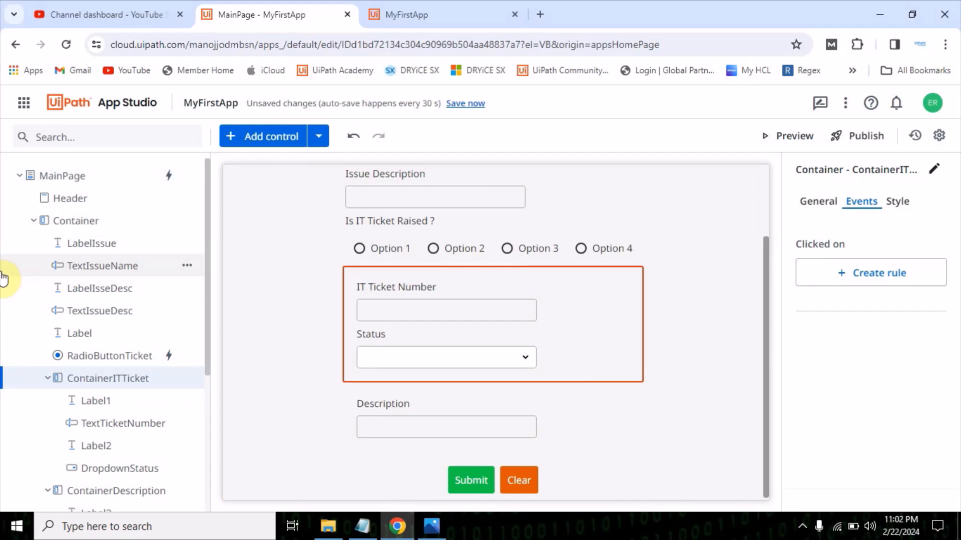
- Examine which controls are grouped in ContainerITTicket, including the ticket number textbox and Status dropdown, and collapse the container
{"action": "left_click", "coordinate": [62, 178]}
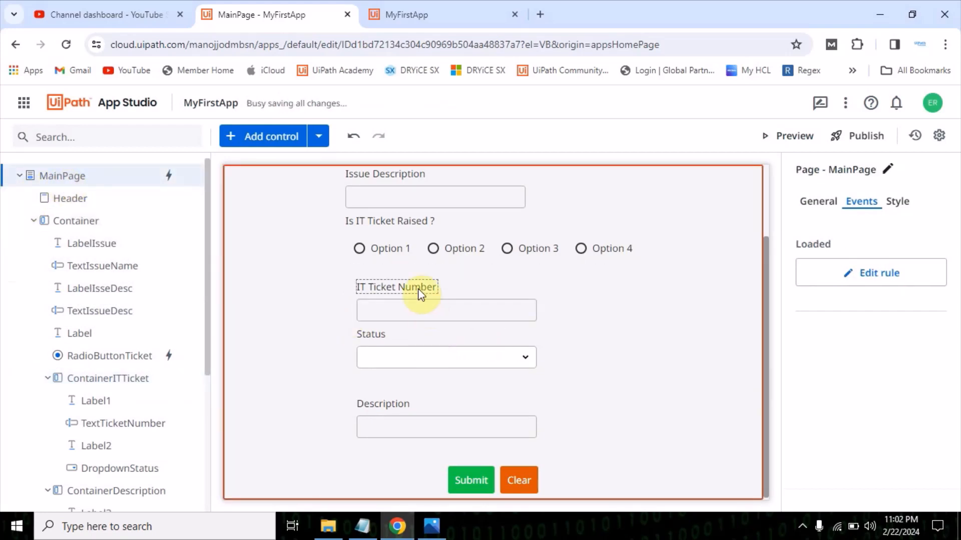
{"action": "left_click", "coordinate": [405, 314]}
{"action": "left_click", "coordinate": [407, 358]}
{"action": "left_click", "coordinate": [406, 308]}
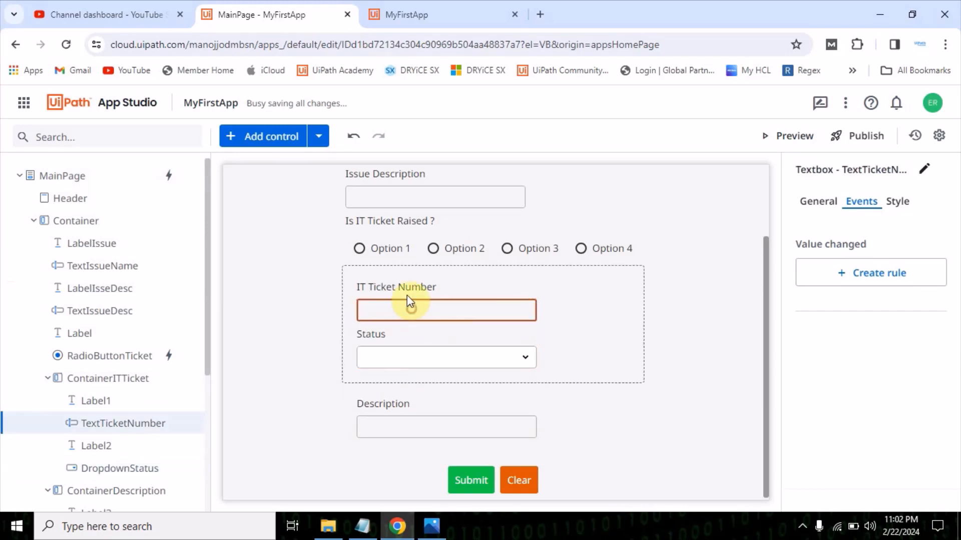
{"action": "left_click", "coordinate": [404, 356]}
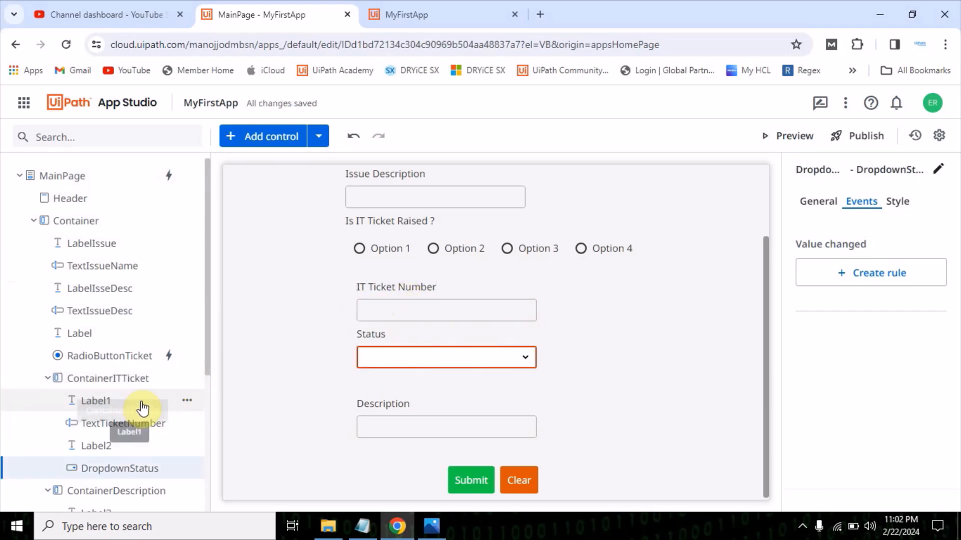
{"action": "left_click", "coordinate": [102, 383]}
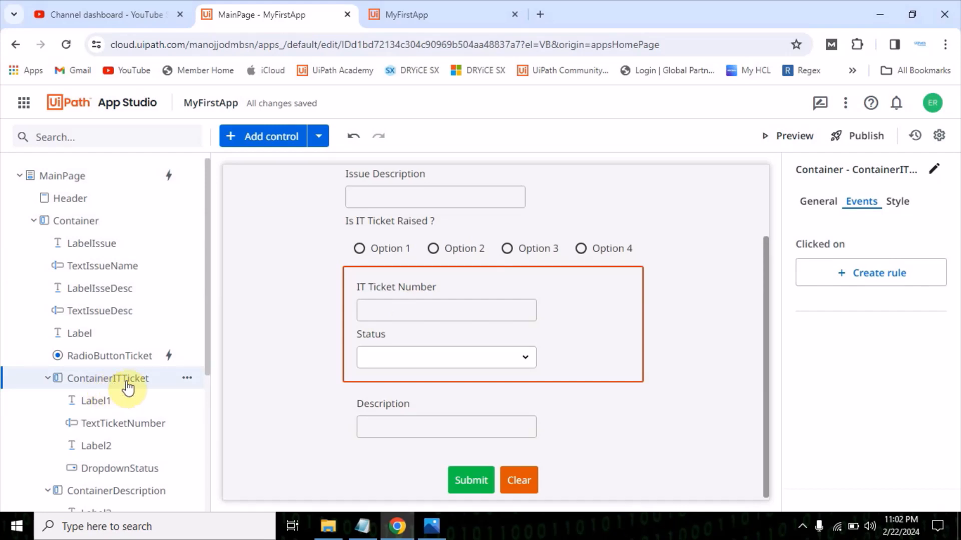
{"action": "scroll", "coordinate": [128, 389], "scroll_direction": "down", "scroll_amount": 1}
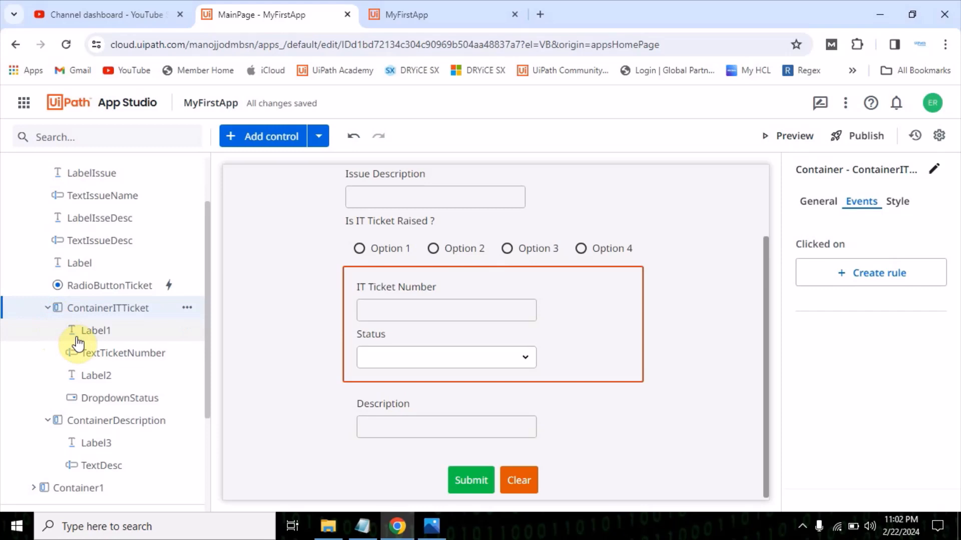
{"action": "left_click", "coordinate": [48, 308]}
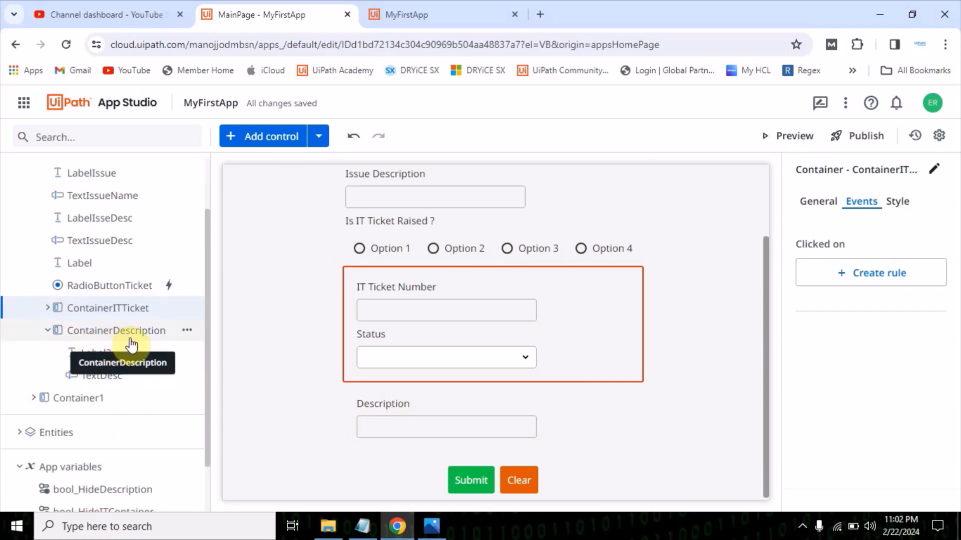
- Examine ContainerDescription and the Description label and textbox grouped inside it
{"action": "left_click", "coordinate": [150, 337]}
{"action": "double_click", "coordinate": [107, 339]}
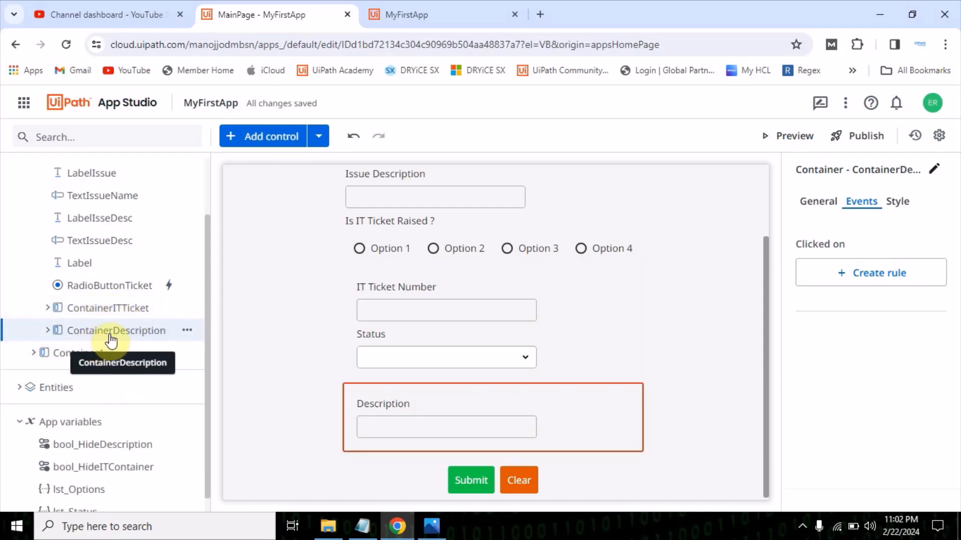
{"action": "double_click", "coordinate": [115, 338]}
{"action": "double_click", "coordinate": [131, 330]}
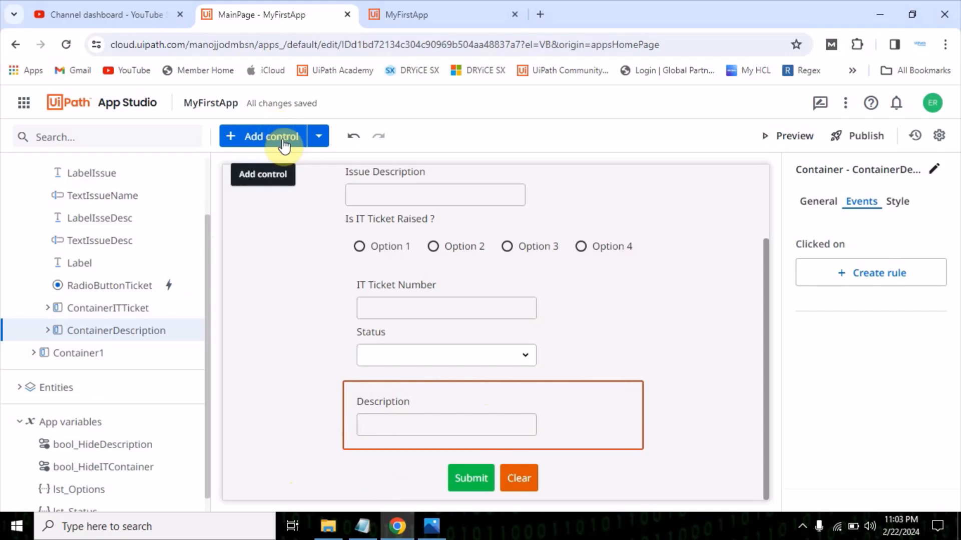
{"action": "left_click", "coordinate": [420, 428]}
{"action": "mouse_move", "coordinate": [420, 428]}
{"action": "left_mouse_down"}
{"action": "mouse_move", "coordinate": [403, 423]}
{"action": "mouse_move", "coordinate": [442, 375]}
{"action": "mouse_move", "coordinate": [422, 428]}
{"action": "left_mouse_up"}
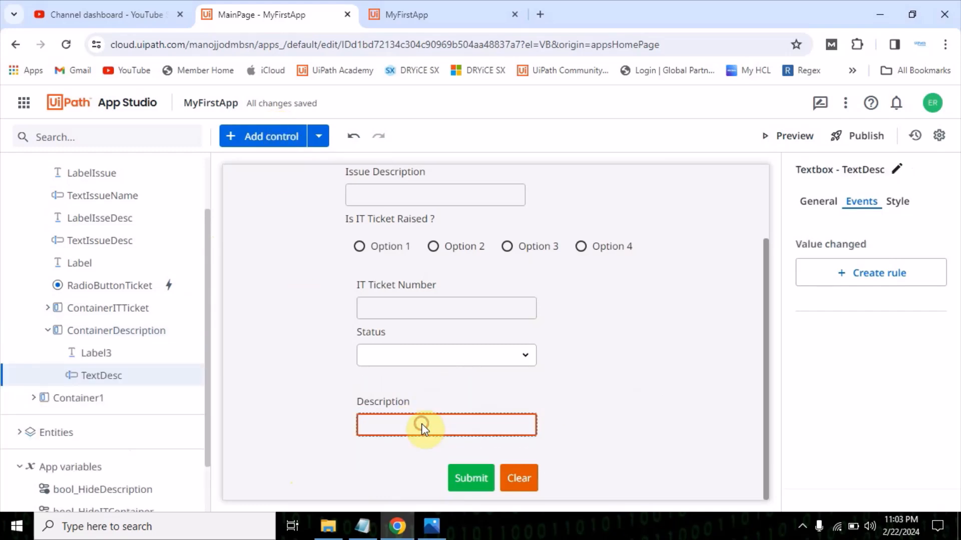
{"action": "left_click", "coordinate": [410, 395]}
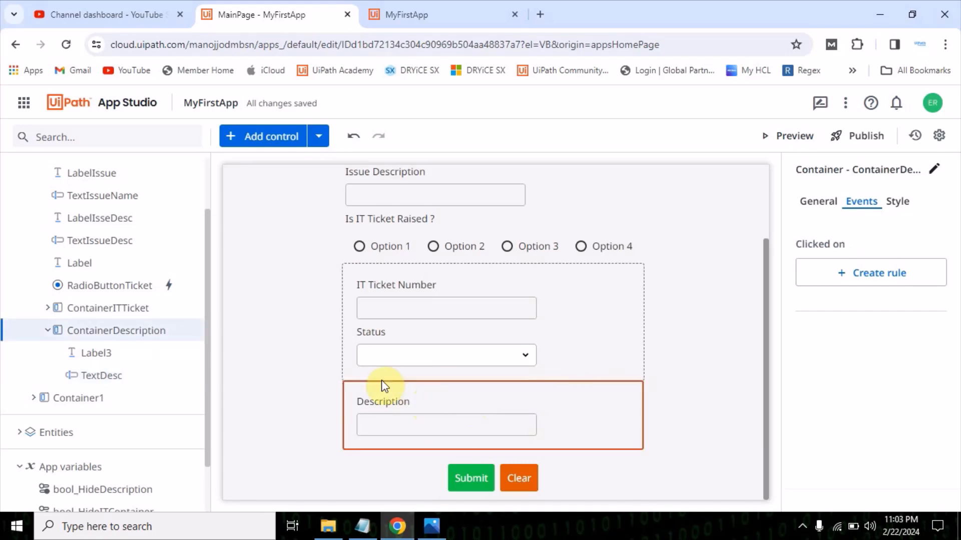
- Check which variables drive the Hidden property of ContainerITTicket and ContainerDescription
{"action": "left_click", "coordinate": [637, 314]}
{"action": "left_click", "coordinate": [111, 307]}
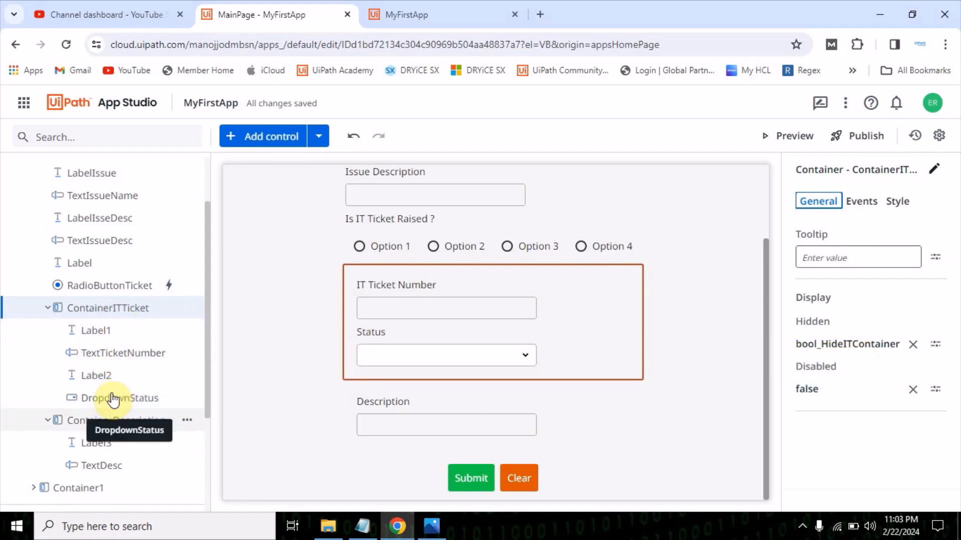
{"action": "left_click", "coordinate": [107, 424]}
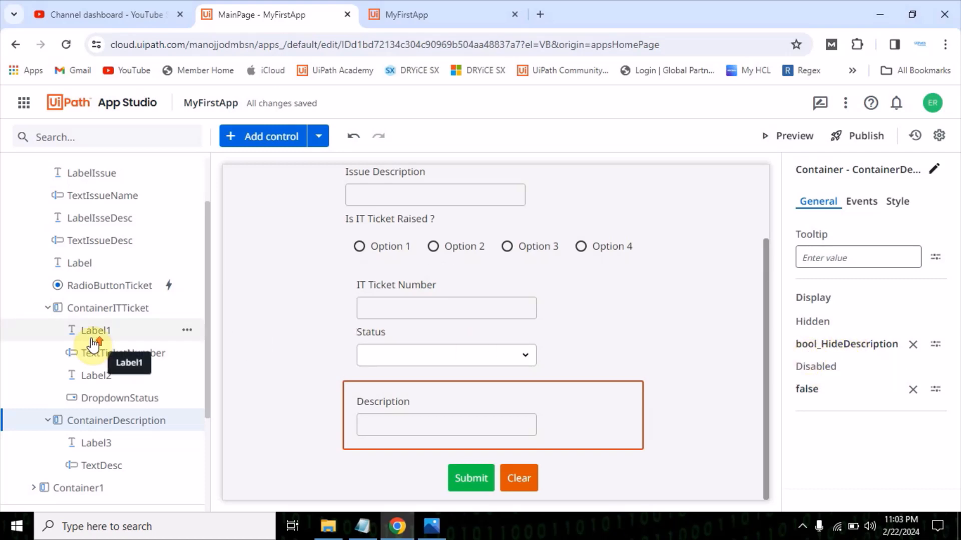
- Open the rule for the Loaded event of MainPage
{"action": "scroll", "coordinate": [94, 343], "scroll_direction": "up", "scroll_amount": 3}
{"action": "left_click", "coordinate": [259, 186]}
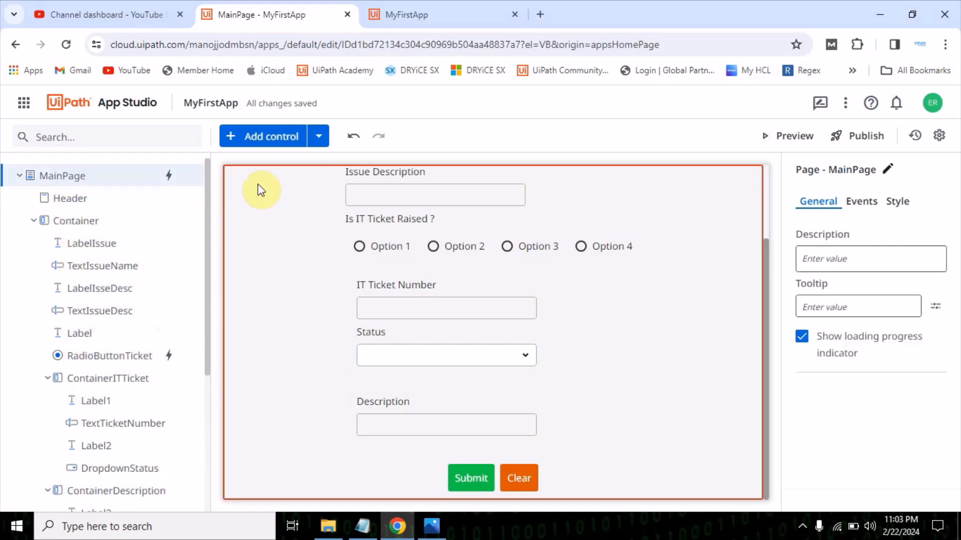
{"action": "left_click", "coordinate": [861, 201]}
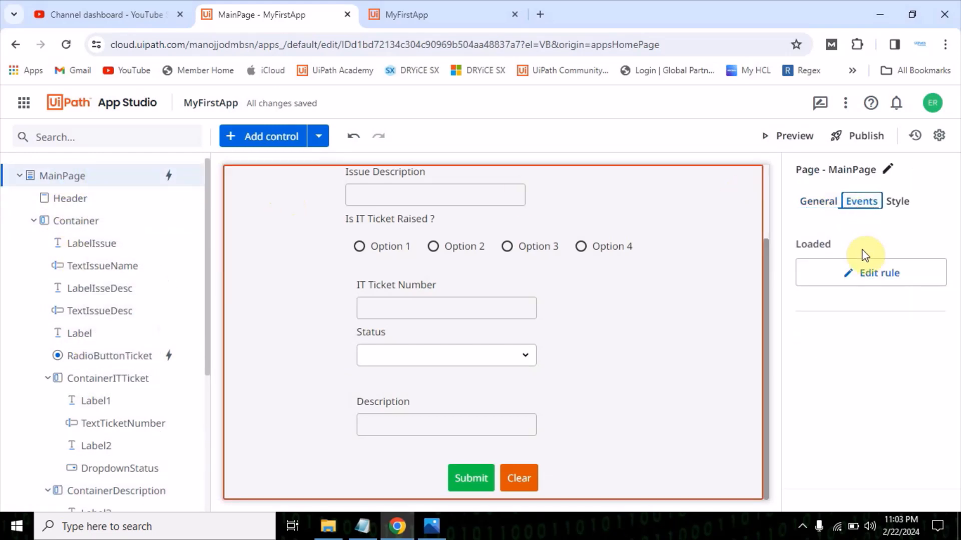
{"action": "left_click", "coordinate": [871, 273]}
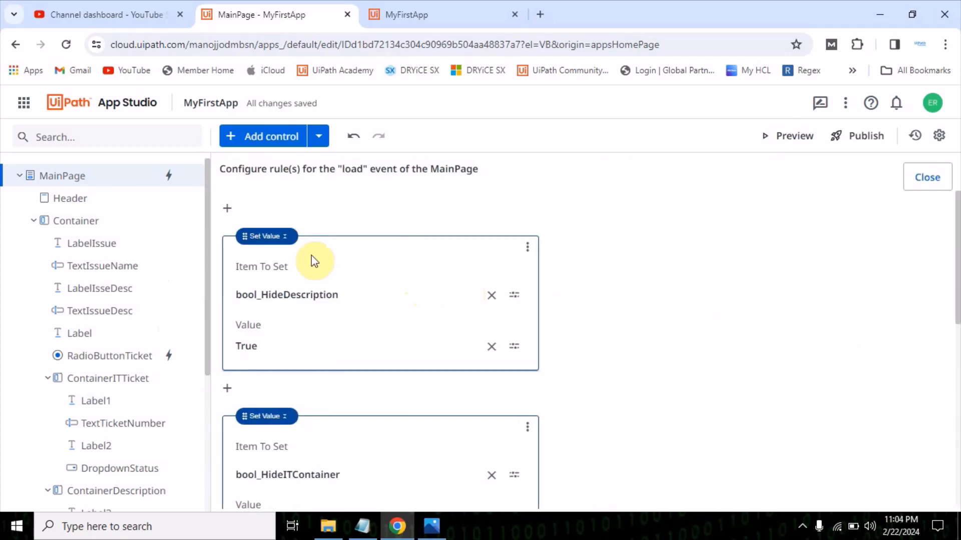
- Review the load rule's Set Value actions for bool_HideDescription, bool_HideITContainer and lst_Options
{"action": "scroll", "coordinate": [245, 280], "scroll_direction": "down", "scroll_amount": 1}
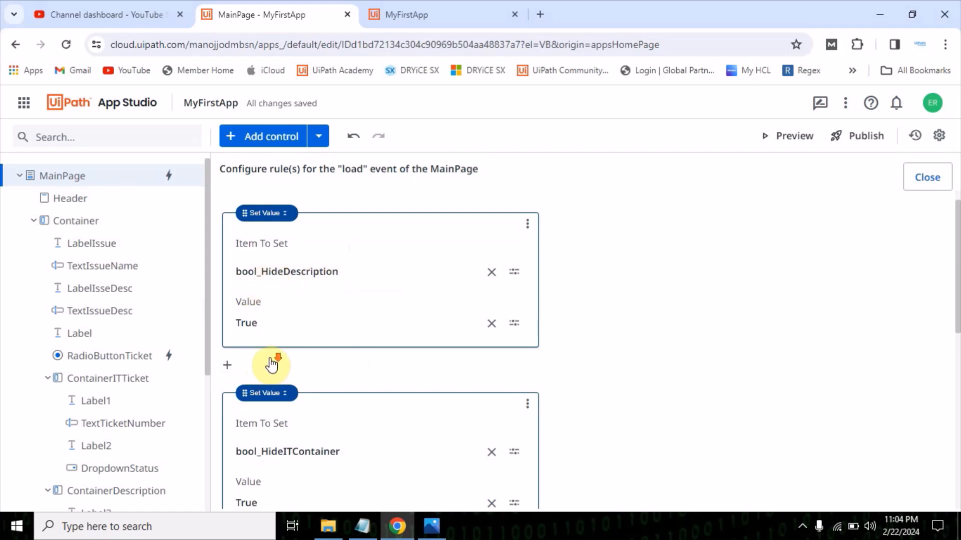
{"action": "scroll", "coordinate": [271, 370], "scroll_direction": "down", "scroll_amount": 2}
{"action": "scroll", "coordinate": [279, 343], "scroll_direction": "up", "scroll_amount": 2}
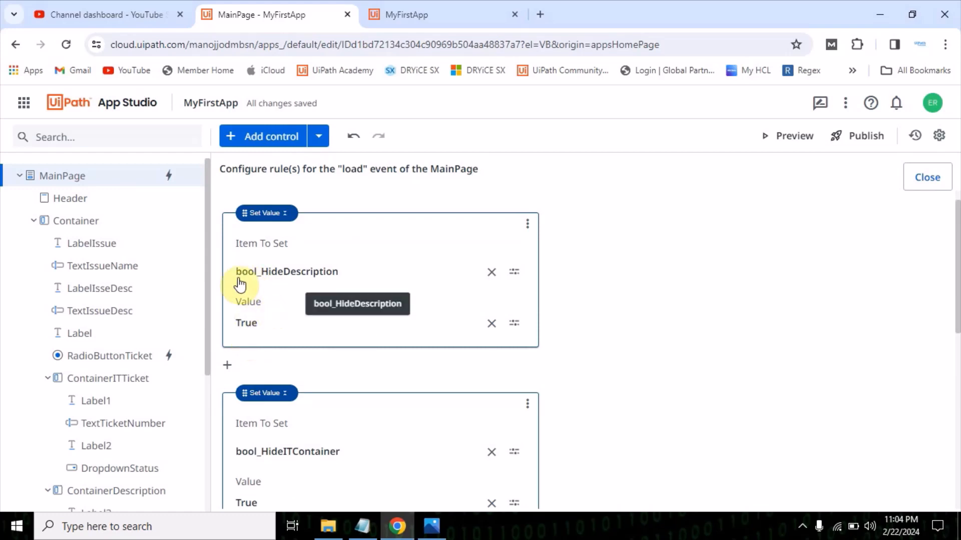
{"action": "scroll", "coordinate": [329, 294], "scroll_direction": "down", "scroll_amount": 2}
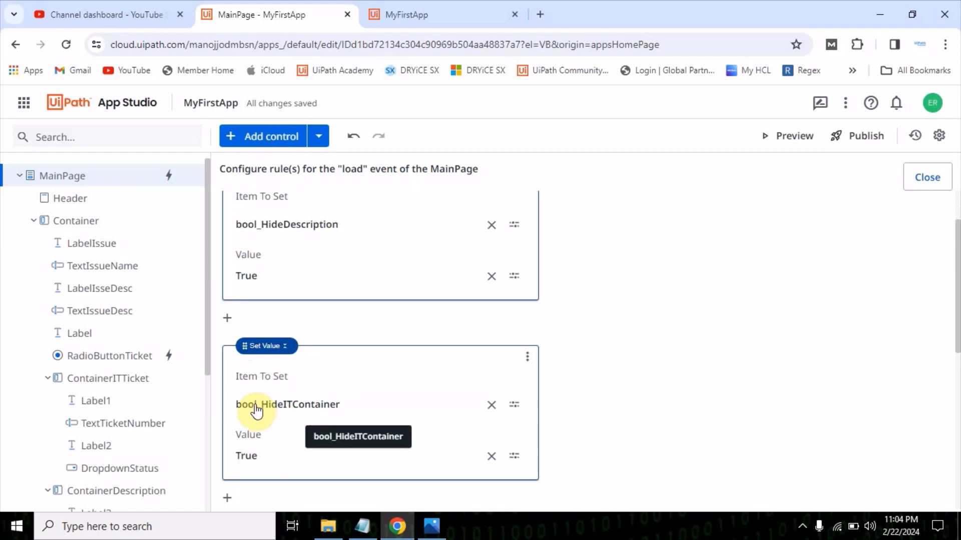
{"action": "scroll", "coordinate": [329, 411], "scroll_direction": "down", "scroll_amount": 5}
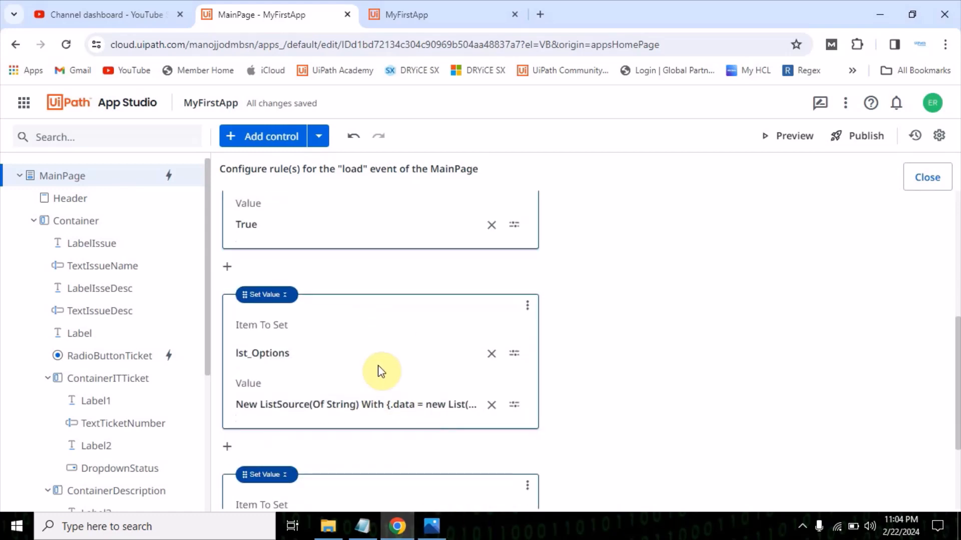
{"action": "scroll", "coordinate": [371, 376], "scroll_direction": "up", "scroll_amount": 2}
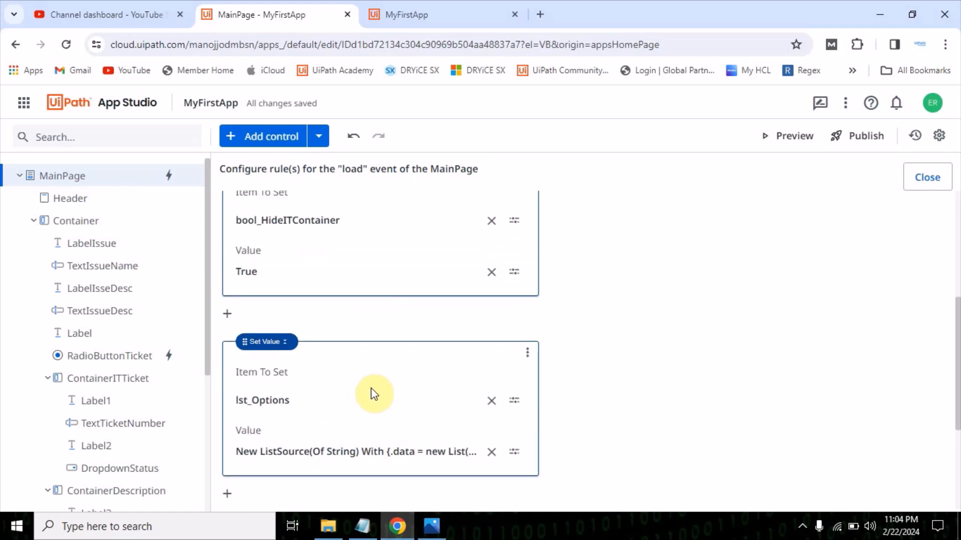
{"action": "scroll", "coordinate": [374, 396], "scroll_direction": "up", "scroll_amount": 5}
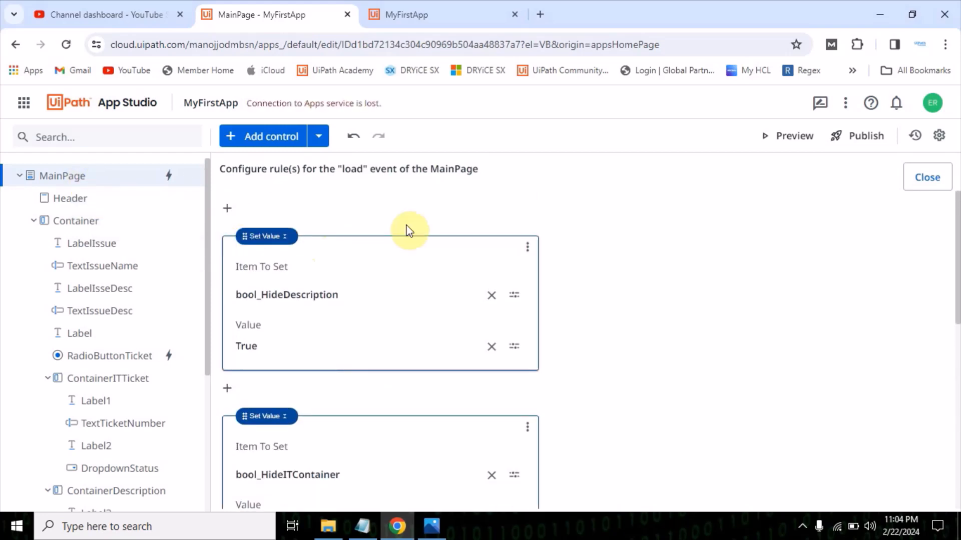
{"action": "scroll", "coordinate": [335, 311], "scroll_direction": "down", "scroll_amount": 1}
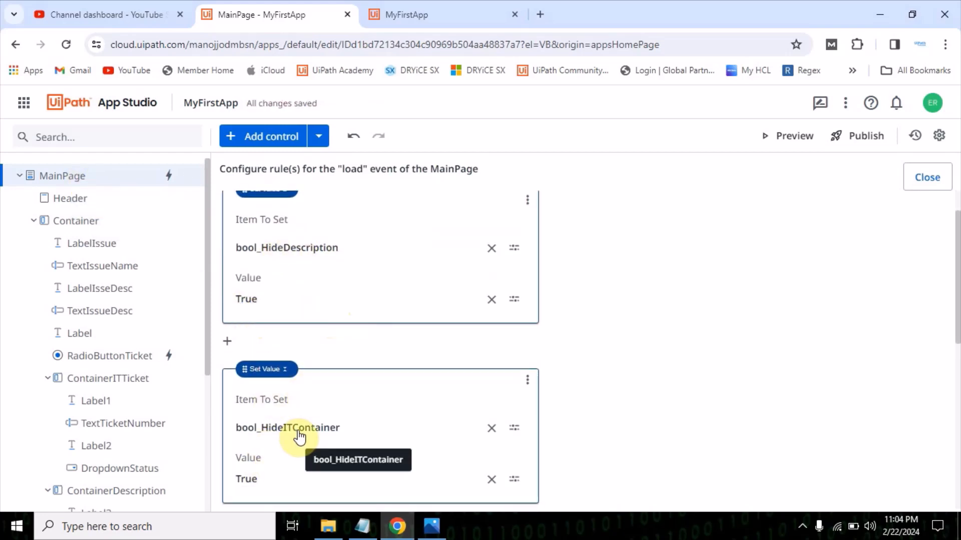
- Check the freshly loaded state of the running IT issues form and return to the MainPage load rule
{"action": "left_click", "coordinate": [407, 14]}
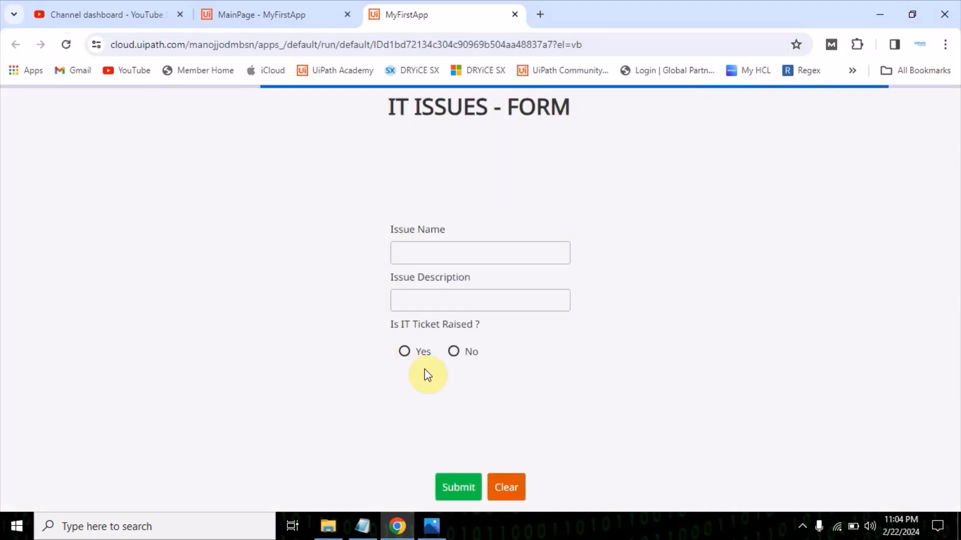
{"action": "left_click", "coordinate": [267, 14]}
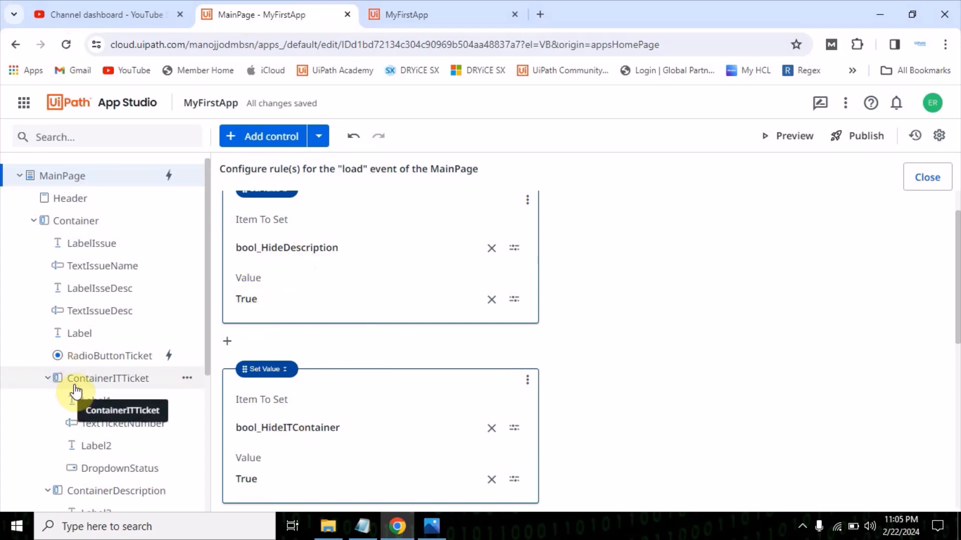
- Open RadioButtonTicket's Value changed rule and review its If condition and the Then branch's Set Value actions
{"action": "left_click", "coordinate": [70, 356]}
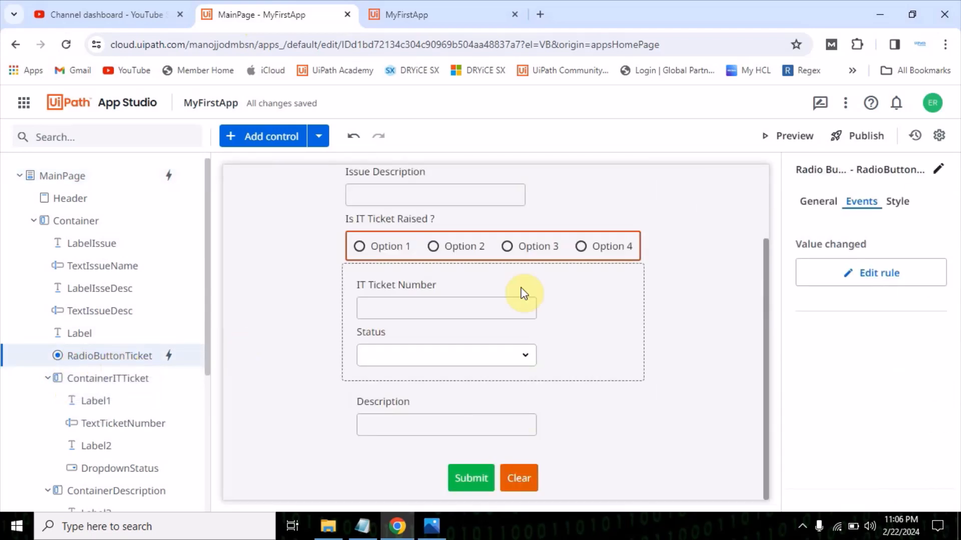
{"action": "left_click", "coordinate": [857, 272]}
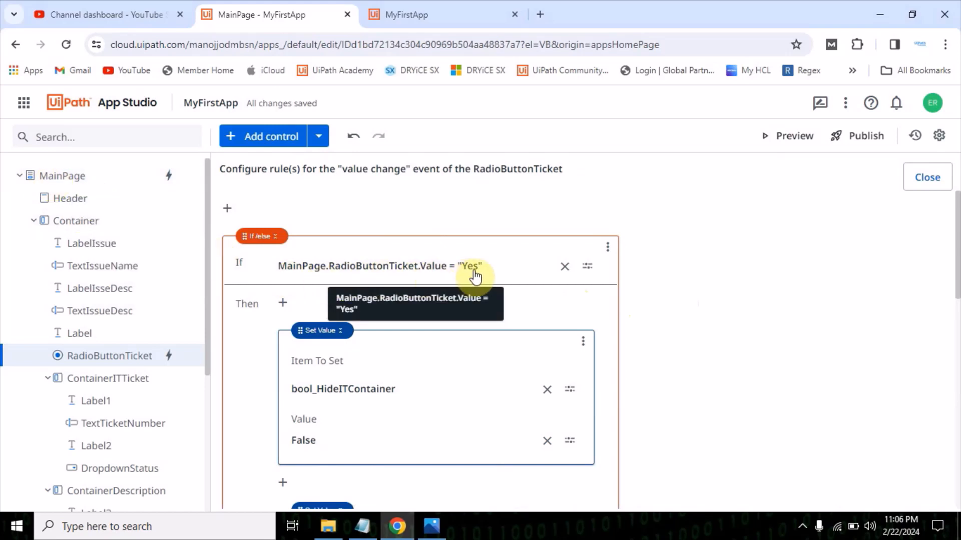
{"action": "scroll", "coordinate": [325, 374], "scroll_direction": "down", "scroll_amount": 2}
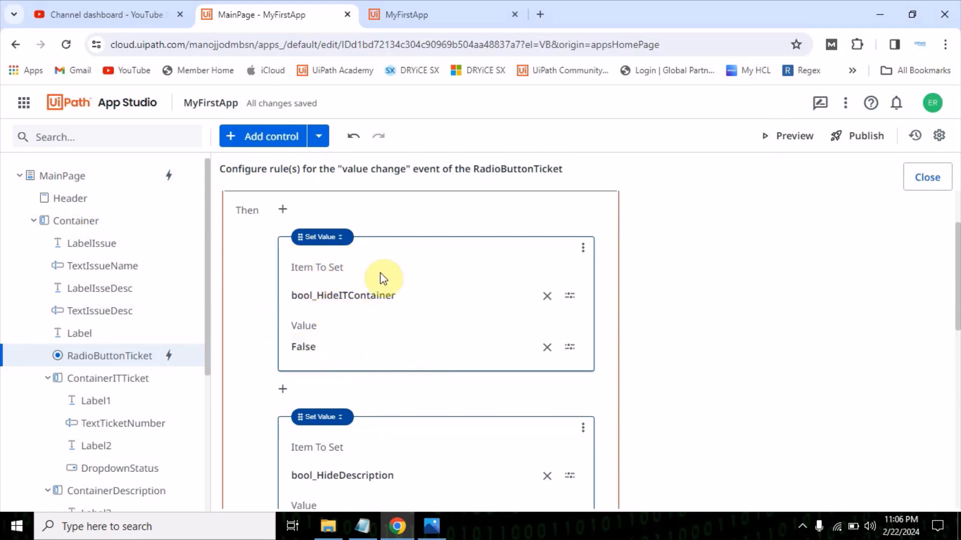
{"action": "scroll", "coordinate": [365, 271], "scroll_direction": "down", "scroll_amount": 2}
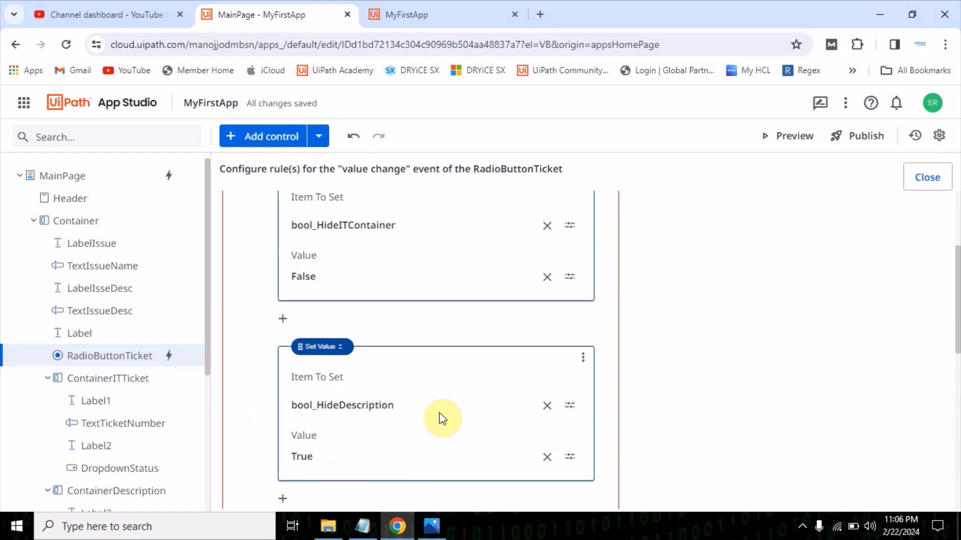
{"action": "scroll", "coordinate": [354, 388], "scroll_direction": "down", "scroll_amount": 5}
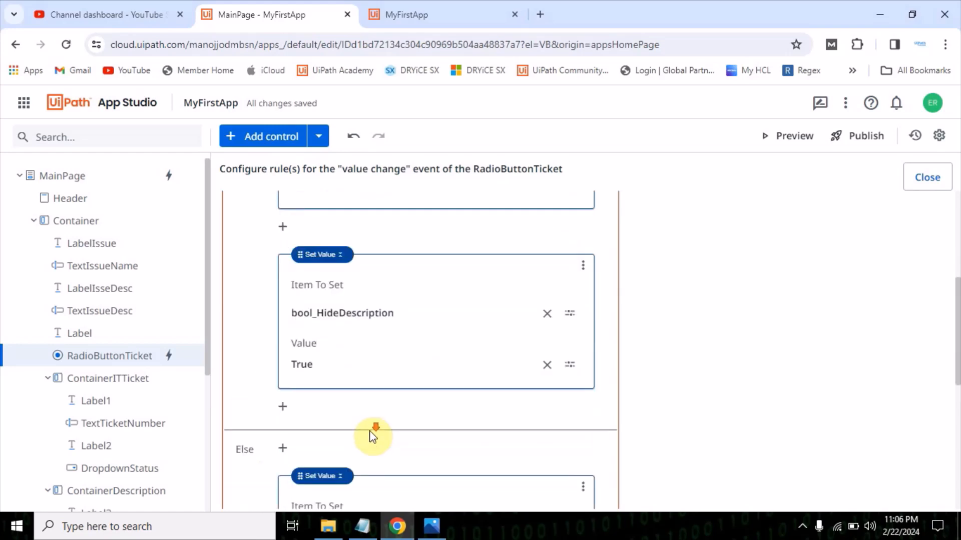
- Test the No answer to "Is IT Ticket Raised ?" in the running form and return to the RadioButtonTicket rule
{"action": "left_click", "coordinate": [440, 14]}
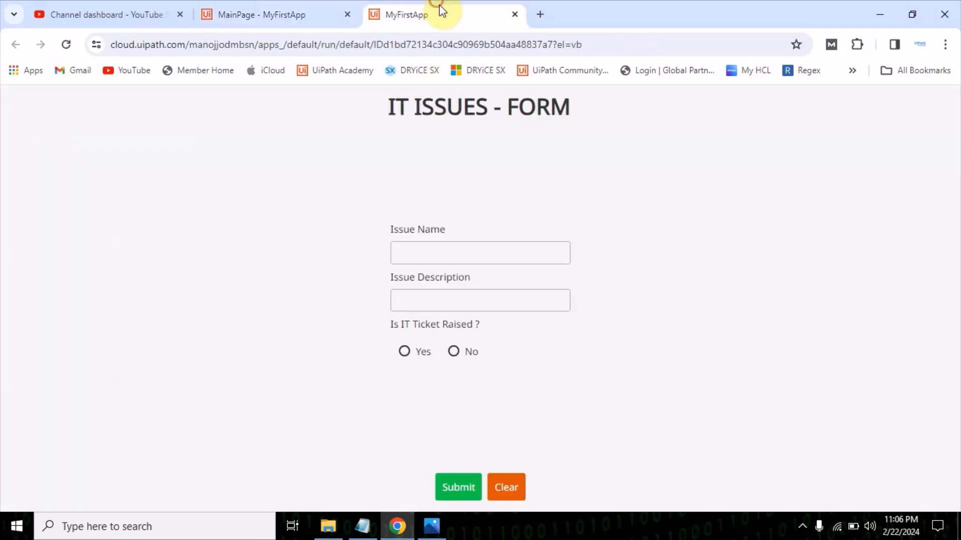
{"action": "left_click", "coordinate": [461, 352]}
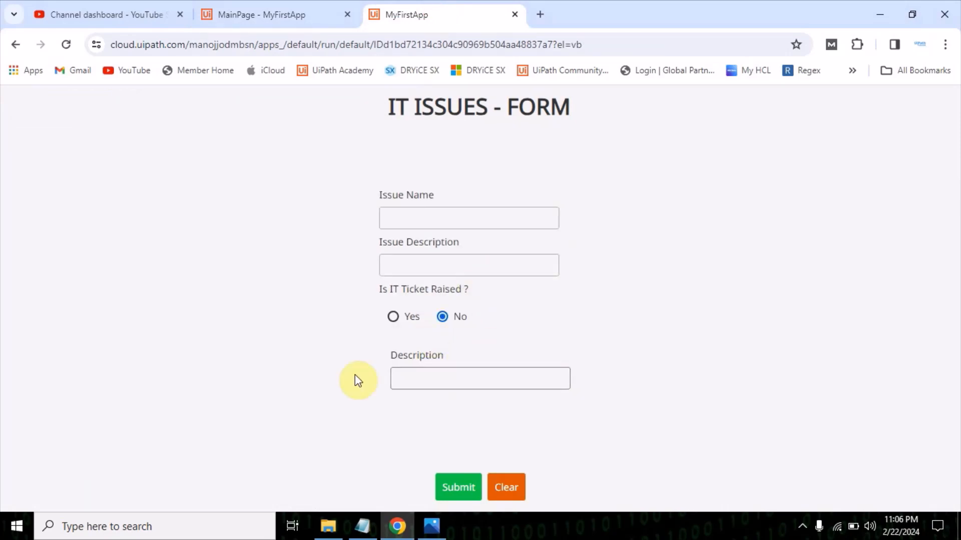
{"action": "key", "text": "ctrl+shift+Tab"}
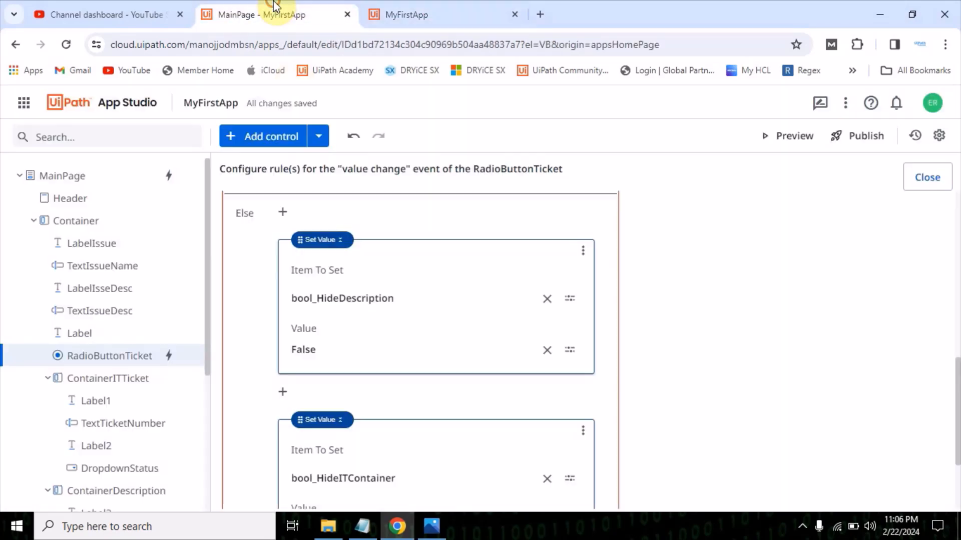
- Review the Else branch's Set Value actions for bool_HideDescription and bool_HideITContainer and compare them with the running form
{"action": "scroll", "coordinate": [351, 361], "scroll_direction": "down", "scroll_amount": 2}
{"action": "scroll", "coordinate": [361, 380], "scroll_direction": "up", "scroll_amount": 1}
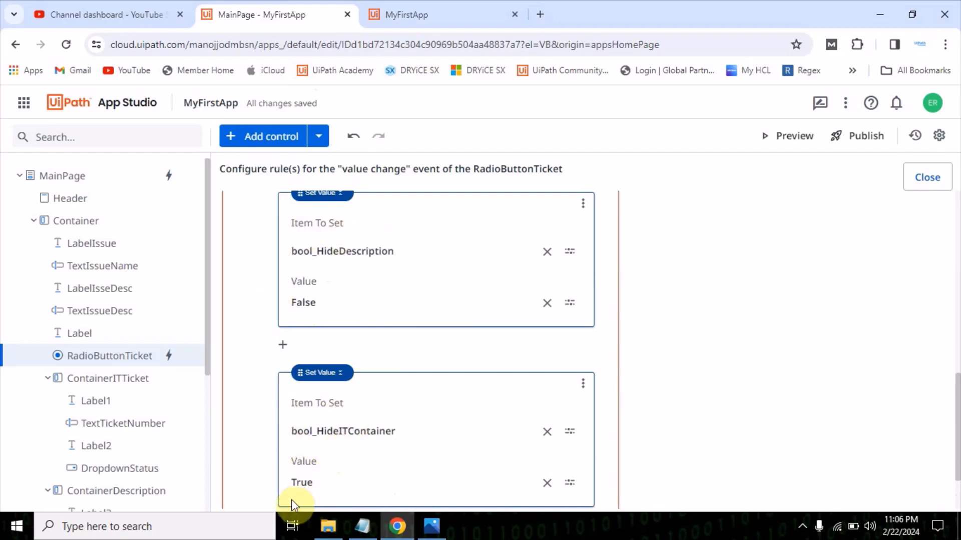
{"action": "scroll", "coordinate": [297, 431], "scroll_direction": "down", "scroll_amount": 1}
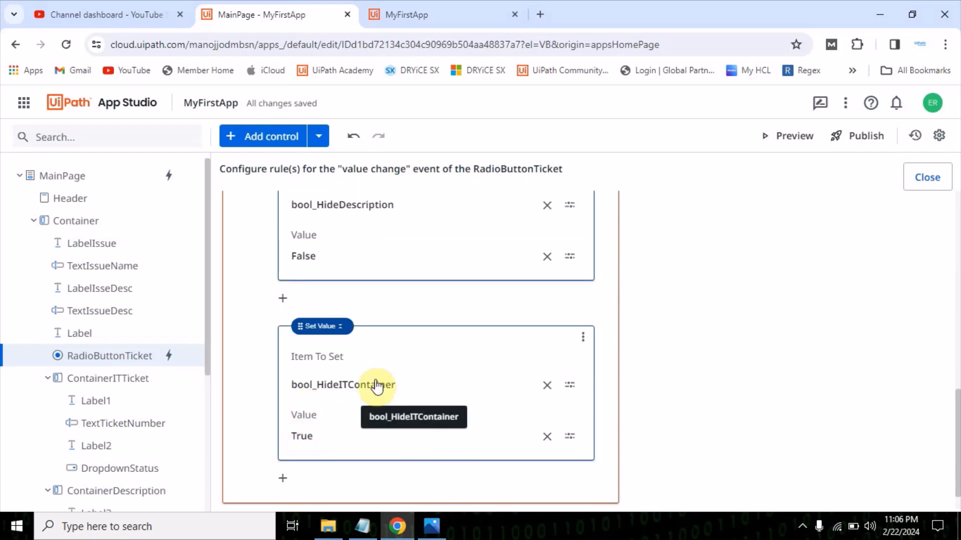
{"action": "scroll", "coordinate": [376, 386], "scroll_direction": "up", "scroll_amount": 2}
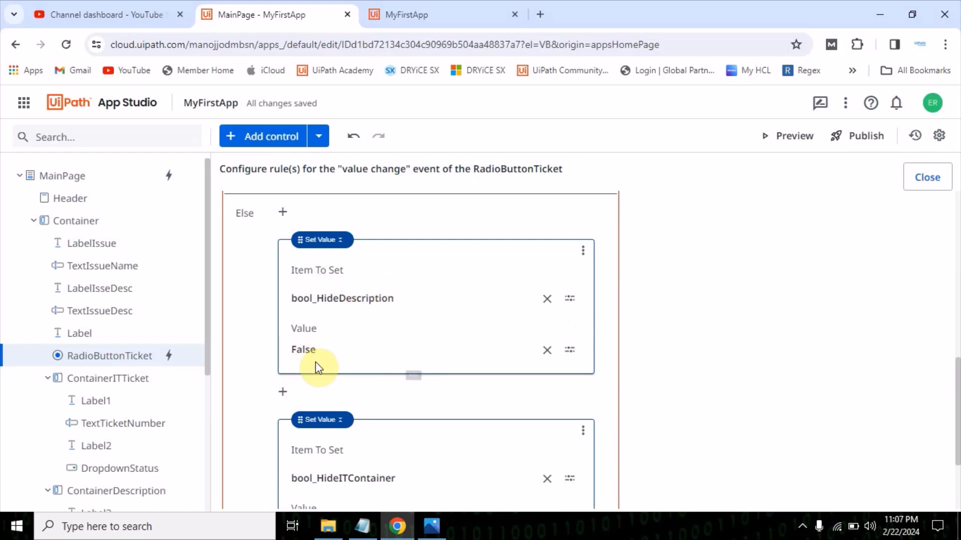
{"action": "left_click", "coordinate": [372, 7]}
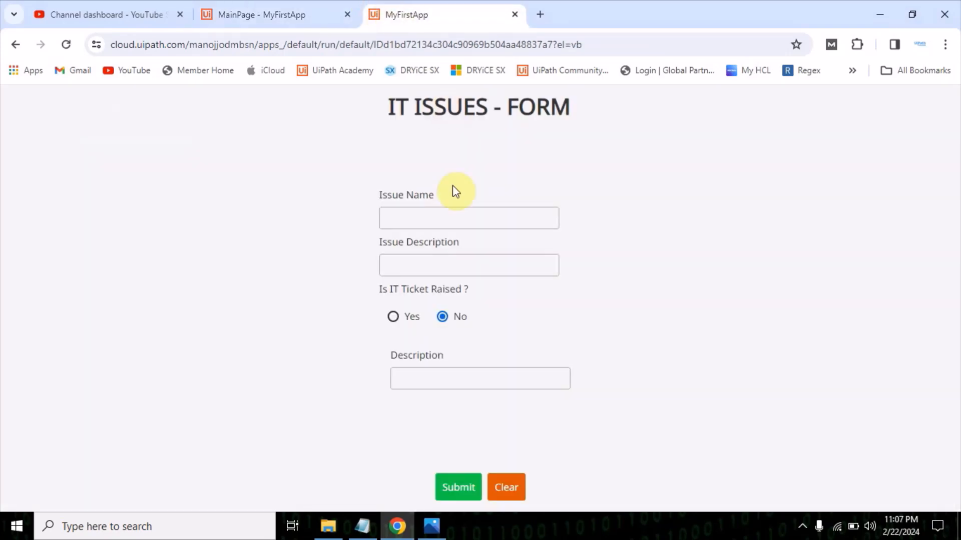
- Return to the RadioButtonTicket rule and recheck the Then branch's values for bool_HideITContainer and bool_HideDescription
{"action": "left_click", "coordinate": [266, 4]}
{"action": "scroll", "coordinate": [407, 270], "scroll_direction": "up", "scroll_amount": 6}
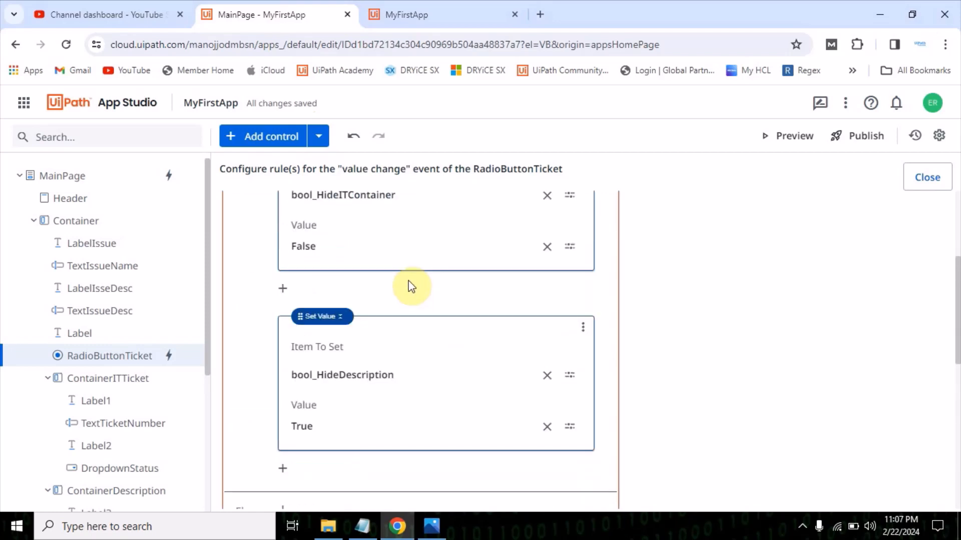
{"action": "scroll", "coordinate": [411, 287], "scroll_direction": "up", "scroll_amount": 3}
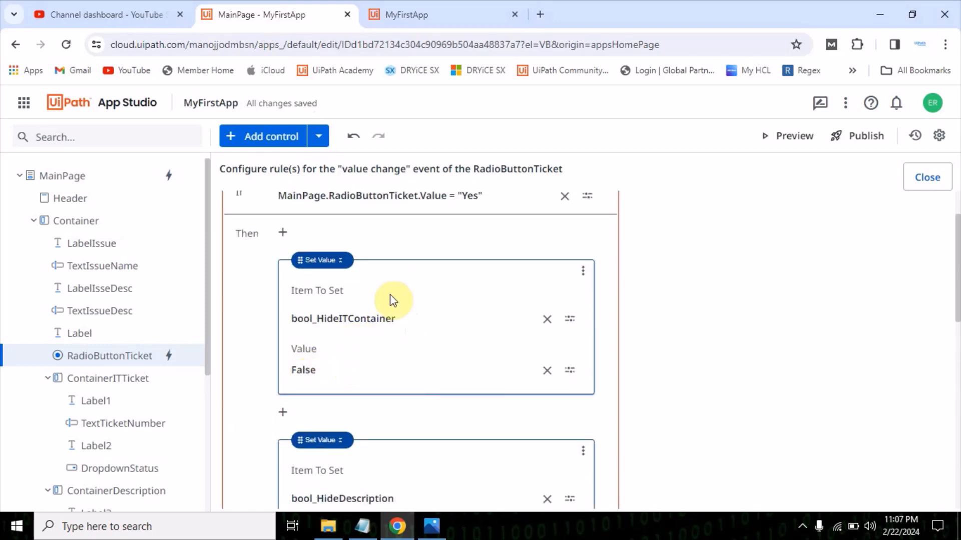
{"action": "scroll", "coordinate": [385, 346], "scroll_direction": "down", "scroll_amount": 2}
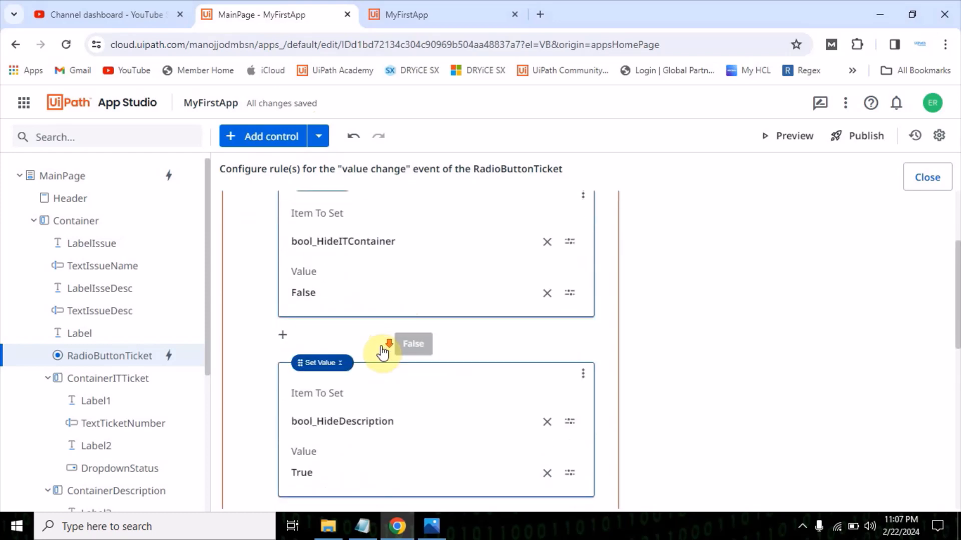
{"action": "scroll", "coordinate": [382, 352], "scroll_direction": "down", "scroll_amount": 3}
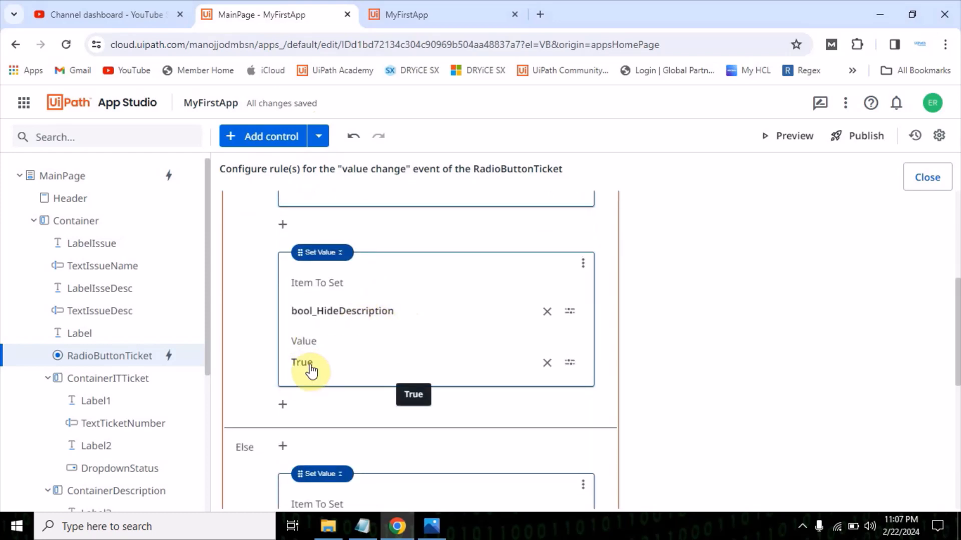
- Test the Yes answer to "Is IT Ticket Raised ?" in the running form and compare it with the rule's Then branch
{"action": "left_click", "coordinate": [425, 14]}
{"action": "left_click", "coordinate": [398, 316]}
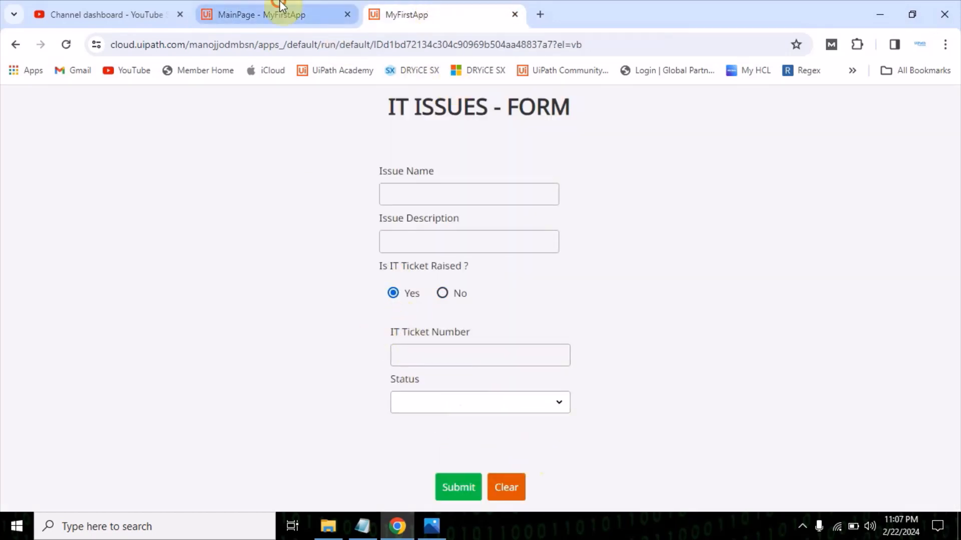
{"action": "left_click", "coordinate": [257, 14]}
{"action": "scroll", "coordinate": [493, 389], "scroll_direction": "up", "scroll_amount": 5}
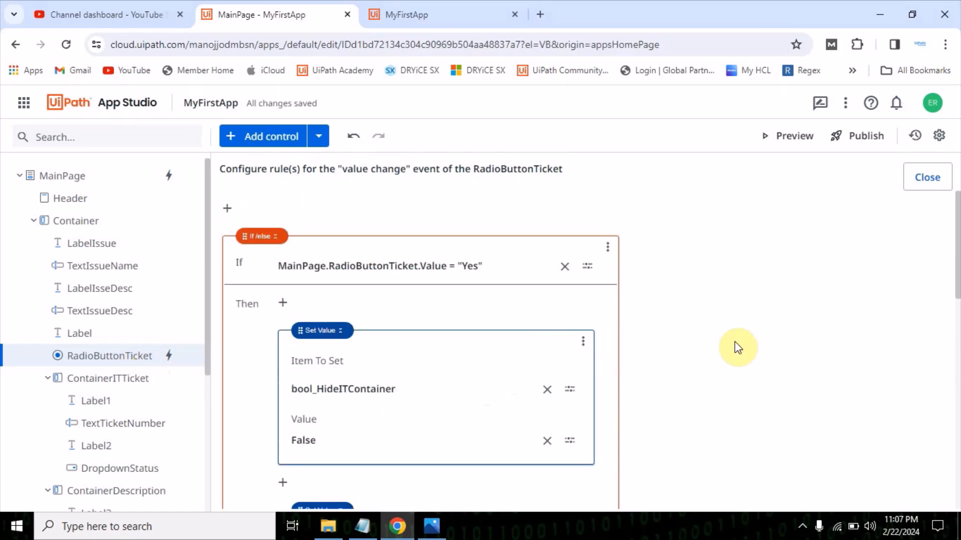
{"action": "scroll", "coordinate": [734, 348], "scroll_direction": "down", "scroll_amount": 3}
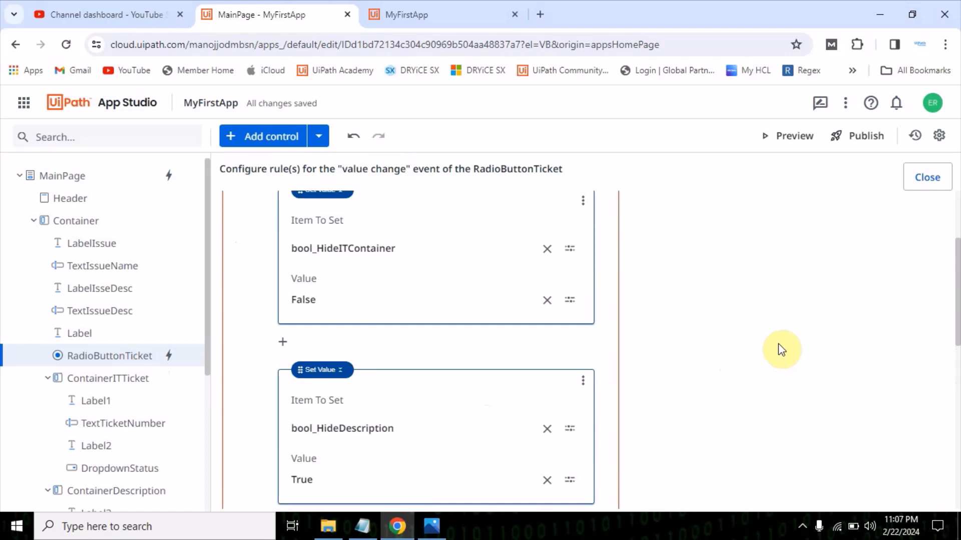